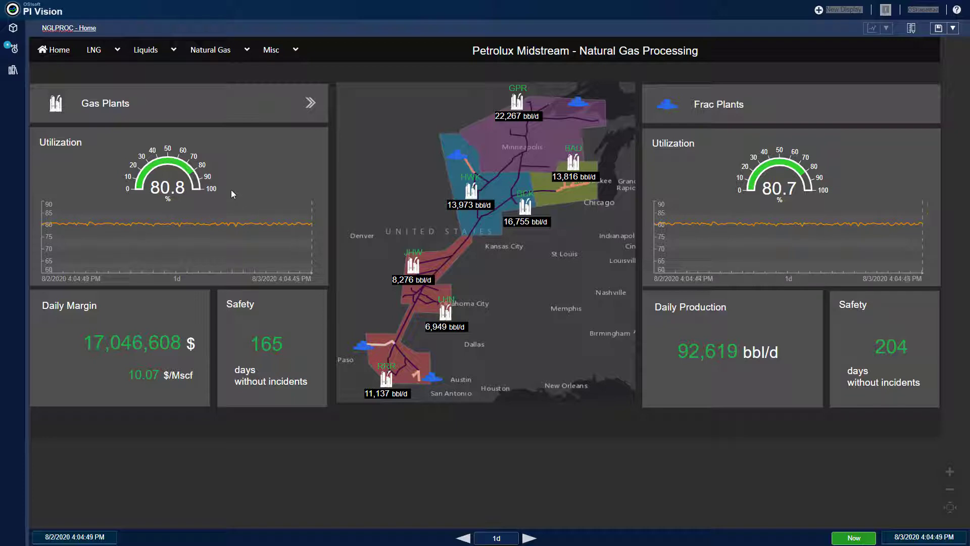
Step: Go from Overview by Region into the Prairies Revenge gas plants, showing Buckeye and Hawkeye
{"action": "mouse_move", "coordinate": [167, 183]}
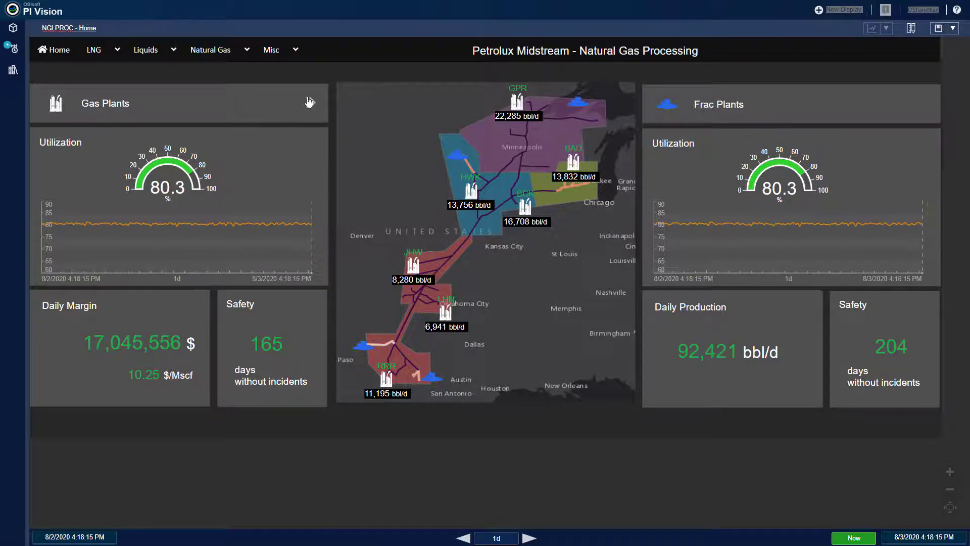
{"action": "left_click", "coordinate": [310, 103]}
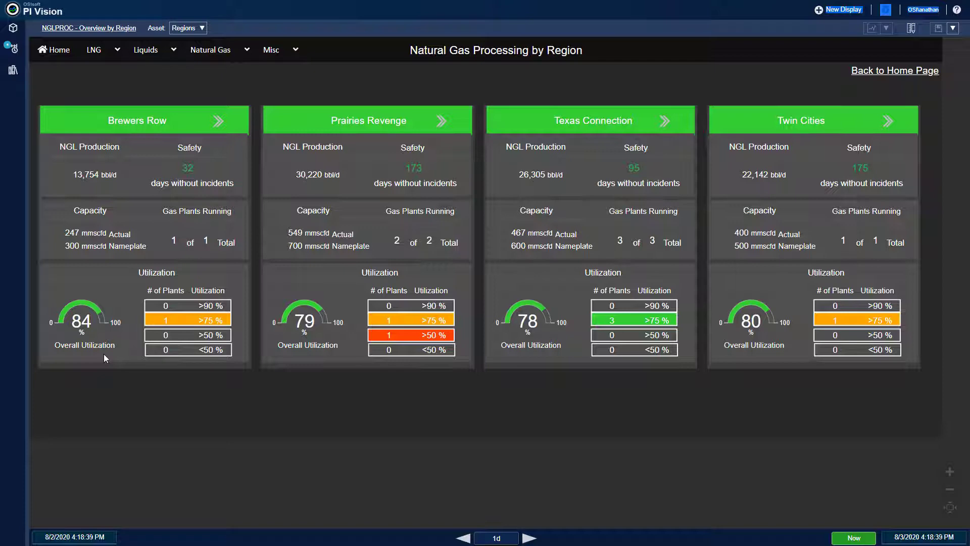
{"action": "left_click", "coordinate": [442, 122]}
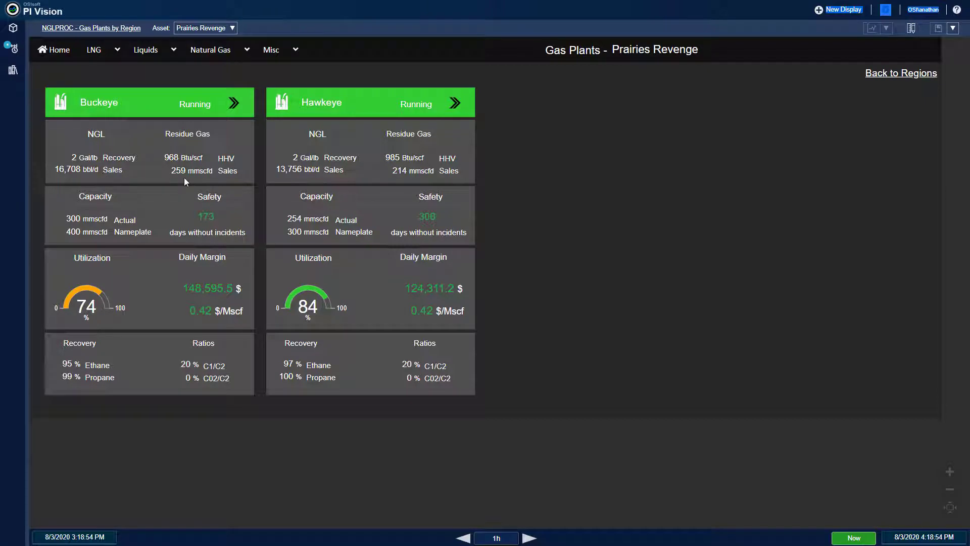
{"action": "mouse_move", "coordinate": [207, 160]}
{"action": "mouse_move", "coordinate": [101, 316]}
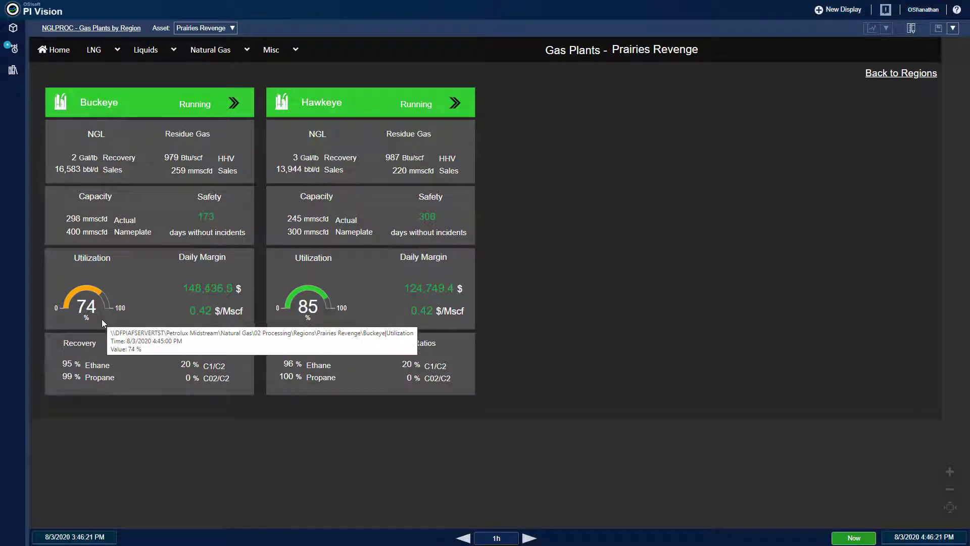
Step: Open the Buckeye Gas Plant process display from the Buckeye card
{"action": "left_click", "coordinate": [233, 104]}
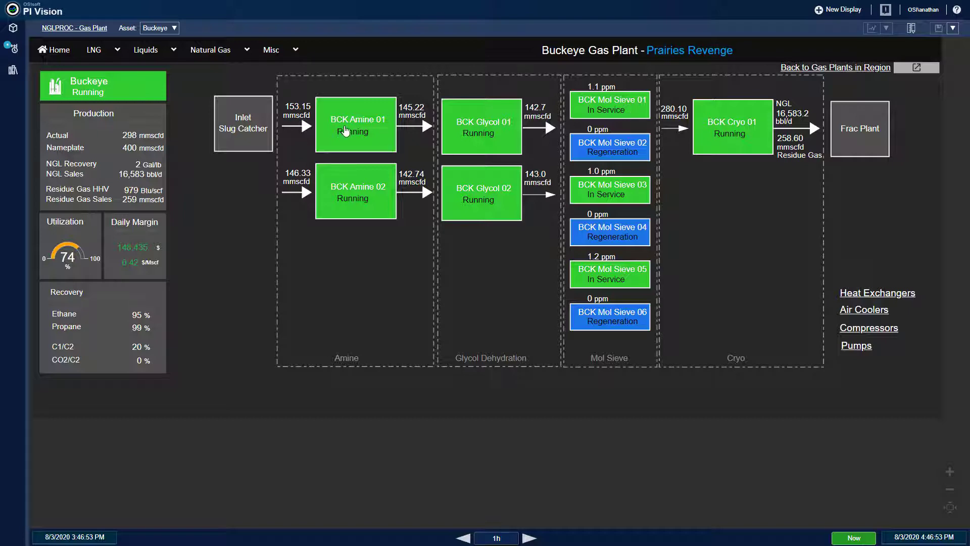
Step: Review the BCK Amine 01 unit overview and return to the Buckeye plant overview
{"action": "left_click", "coordinate": [382, 139]}
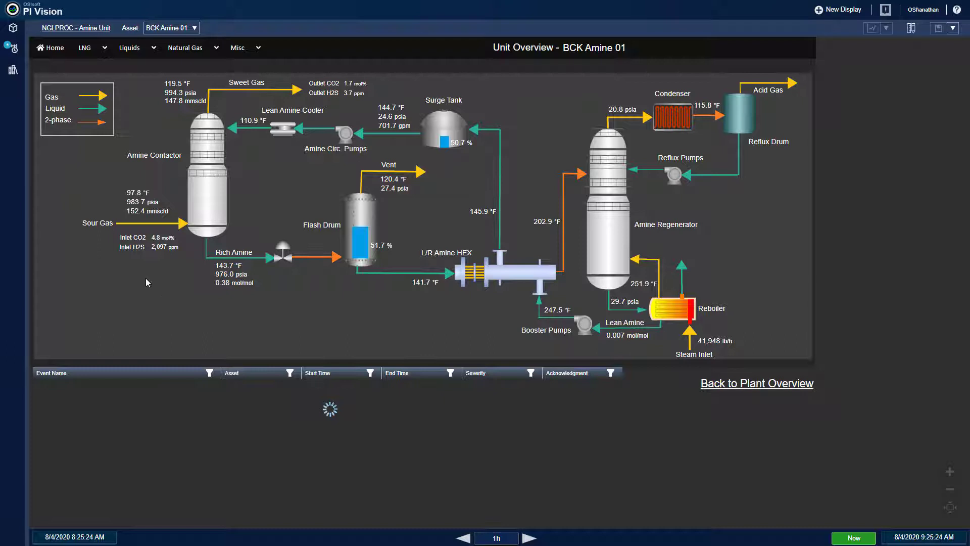
{"action": "mouse_move", "coordinate": [132, 197]}
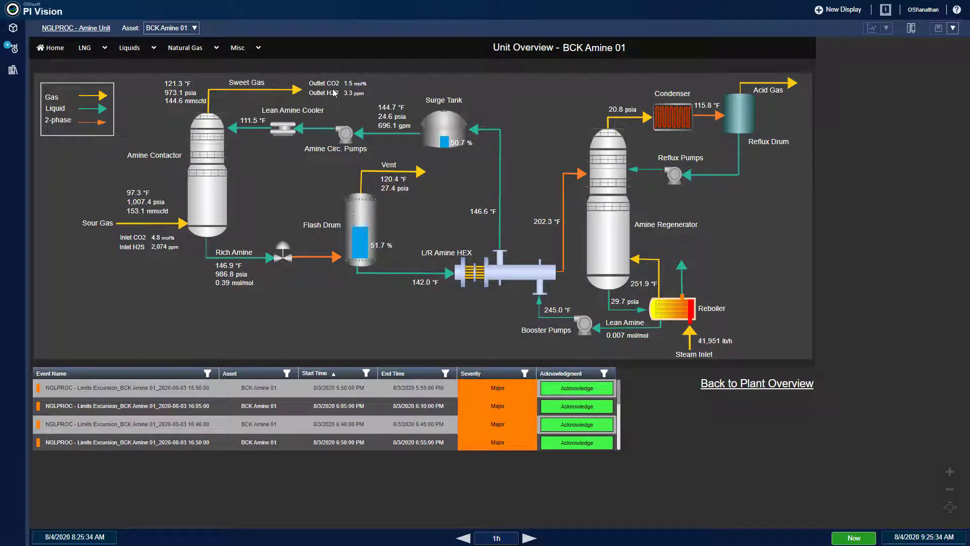
{"action": "left_click", "coordinate": [754, 386]}
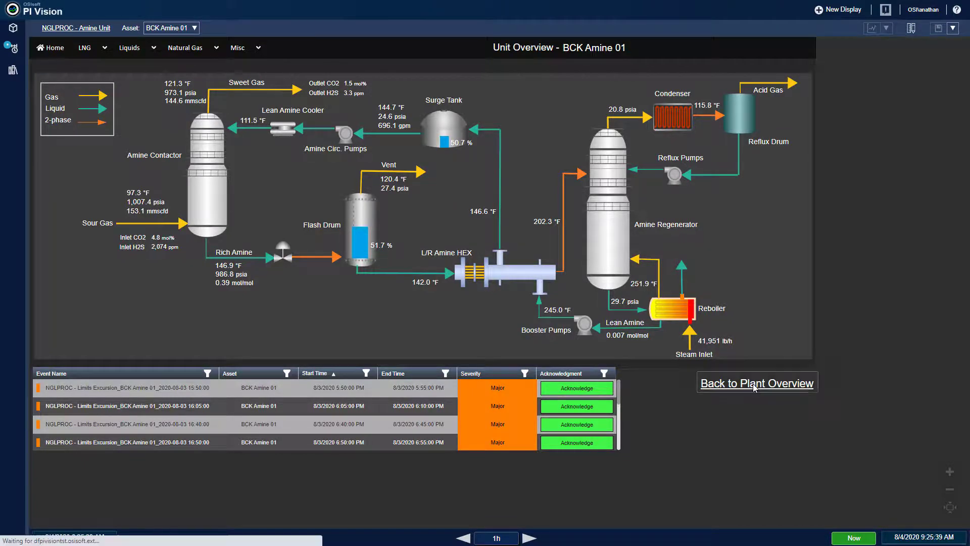
Step: Review the BCK Glycol 01 unit overview, then open the BCK Cryo 01 unit overview
{"action": "left_click", "coordinate": [482, 125]}
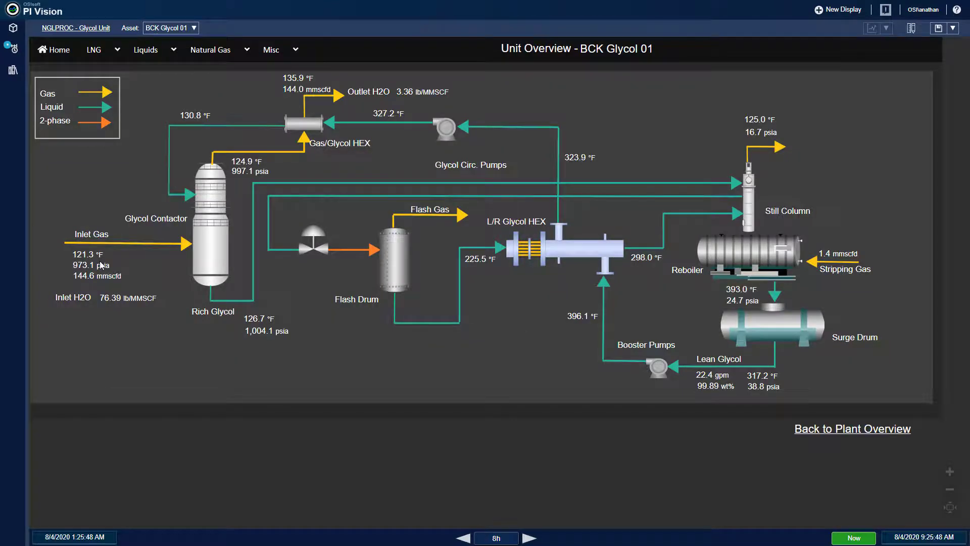
{"action": "mouse_move", "coordinate": [102, 265]}
{"action": "left_click", "coordinate": [832, 430]}
{"action": "left_click", "coordinate": [741, 126]}
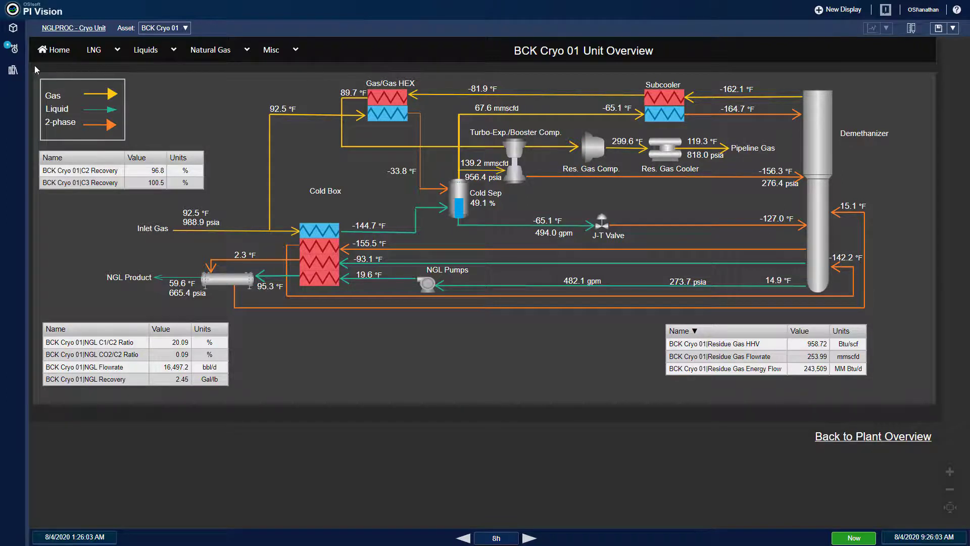
Step: Browse the Chemical category in the Graphic Library, then close the library
{"action": "left_click", "coordinate": [13, 72]}
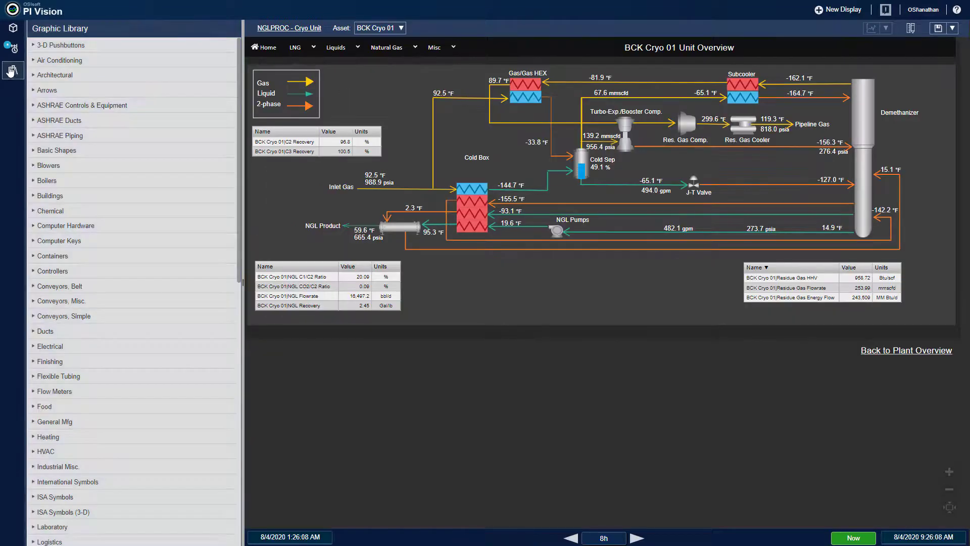
{"action": "left_click", "coordinate": [34, 213]}
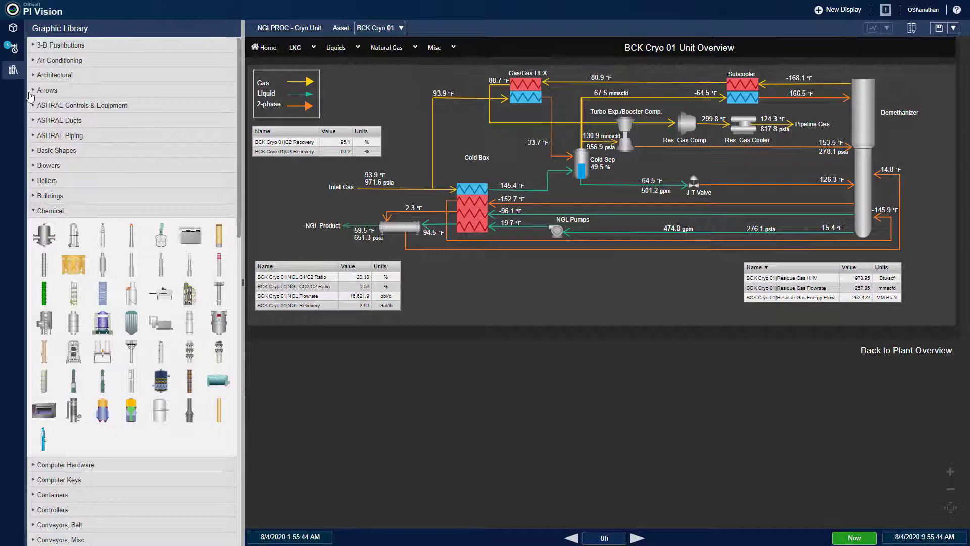
{"action": "left_click", "coordinate": [11, 71]}
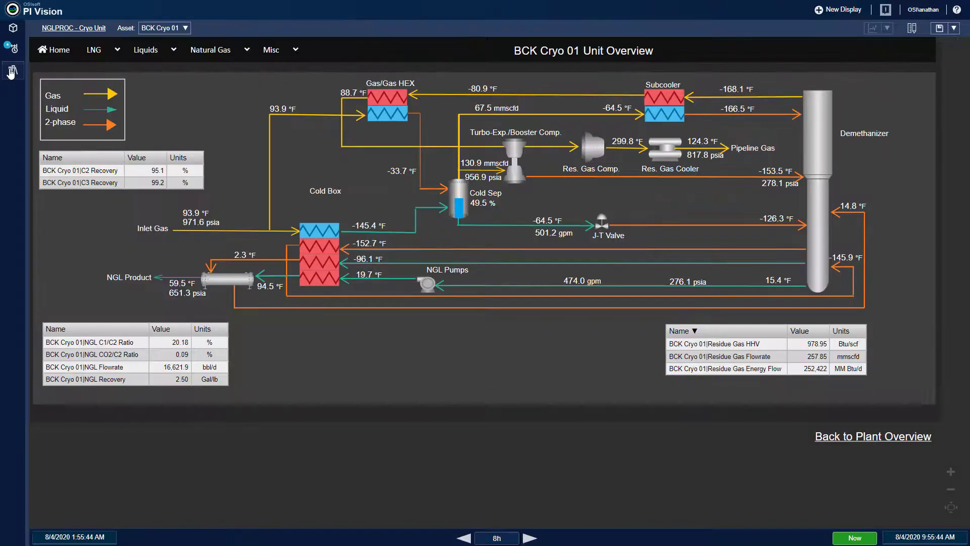
Step: Switch the cryo display through GPR Cryo 01, JHW Cryo 01 and RRR Cryo 01
{"action": "left_click", "coordinate": [186, 29]}
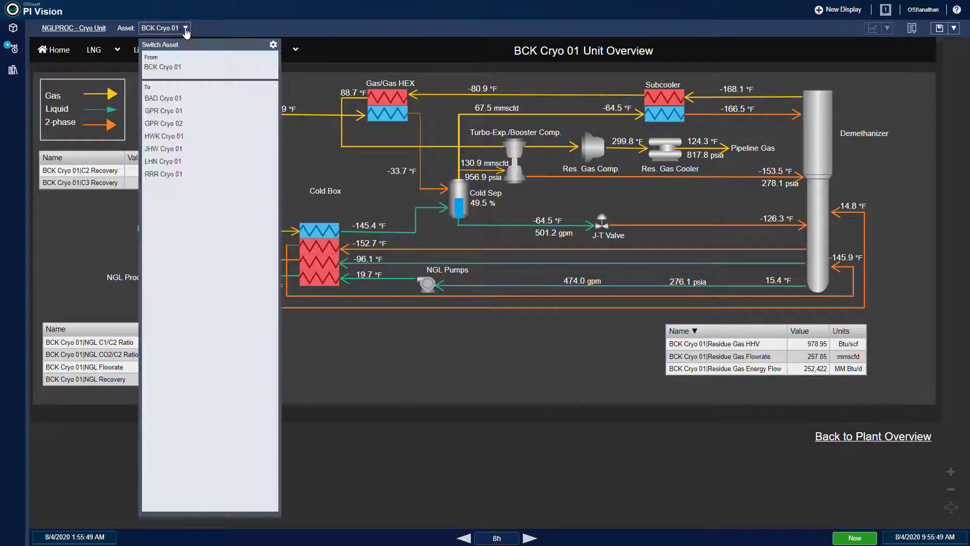
{"action": "left_click", "coordinate": [174, 112]}
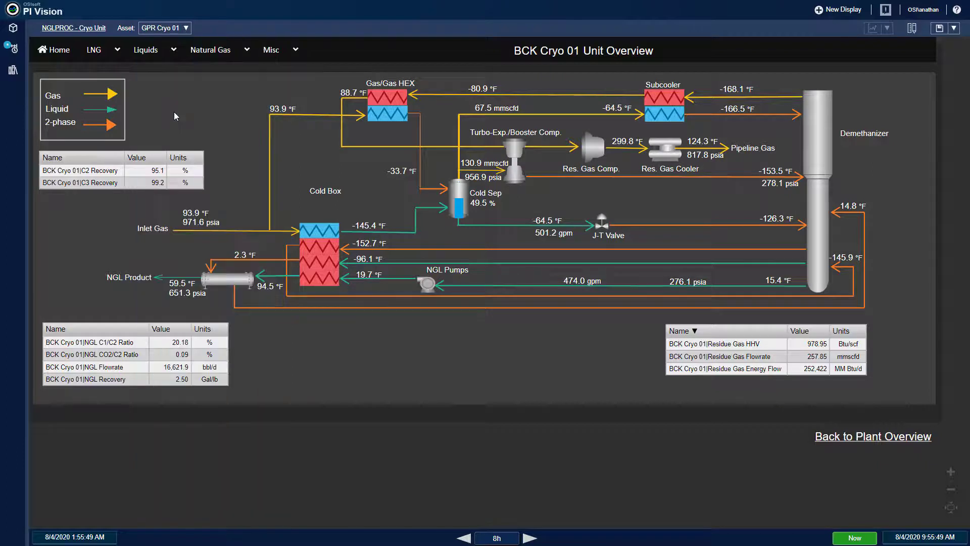
{"action": "left_click", "coordinate": [186, 30]}
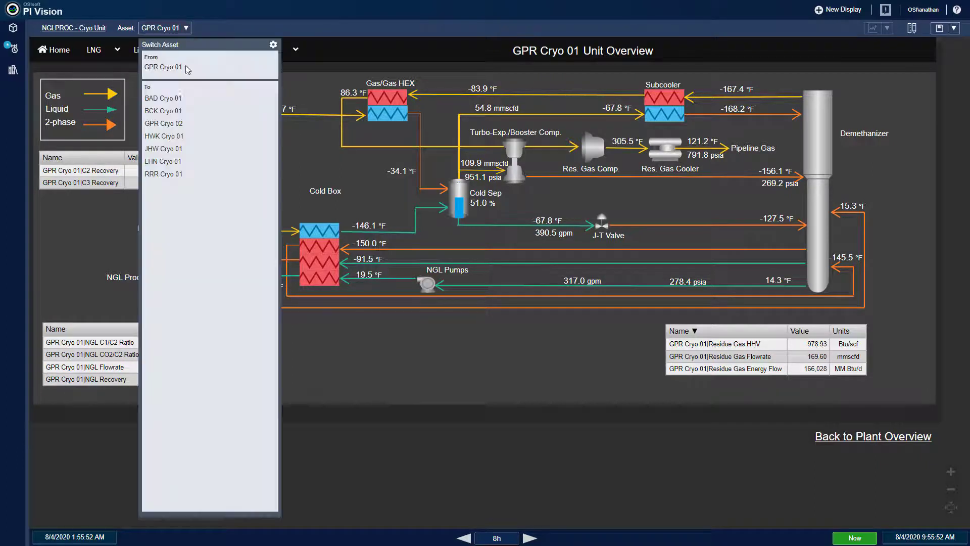
{"action": "left_click", "coordinate": [170, 149]}
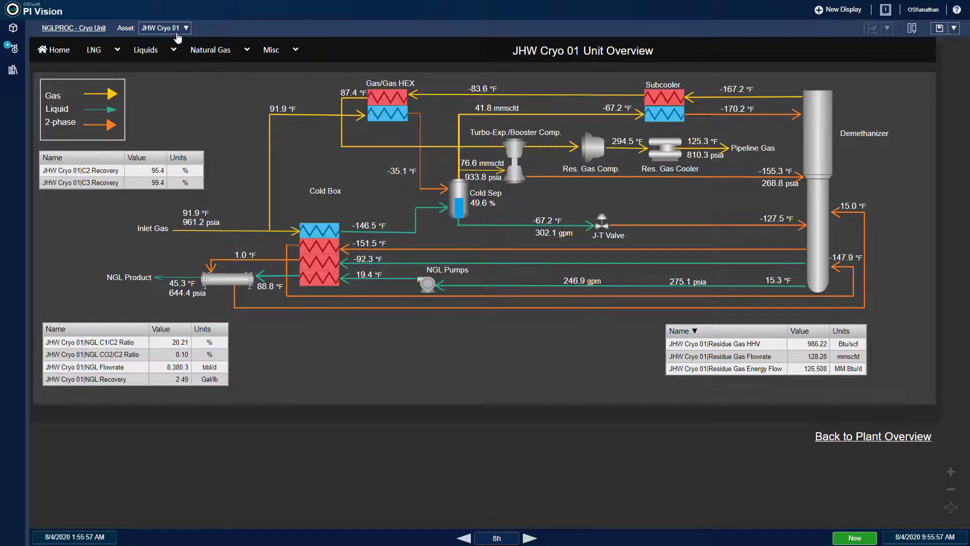
{"action": "left_click", "coordinate": [185, 30]}
{"action": "left_click", "coordinate": [170, 176]}
Step: Return to Buckeye, open BCK Amine 01, and view its 16:05 limits excursion event details
{"action": "left_click", "coordinate": [834, 437]}
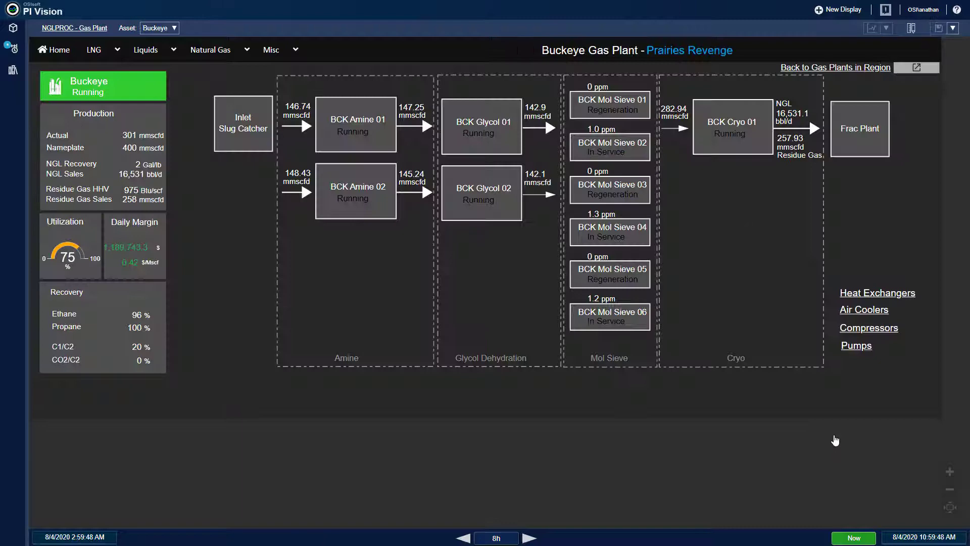
{"action": "left_click", "coordinate": [354, 130]}
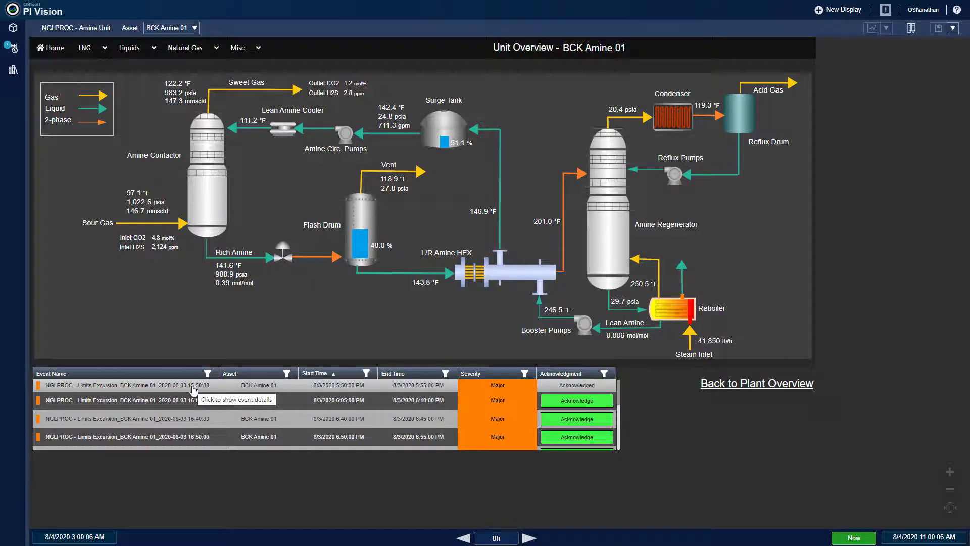
{"action": "left_click", "coordinate": [193, 386]}
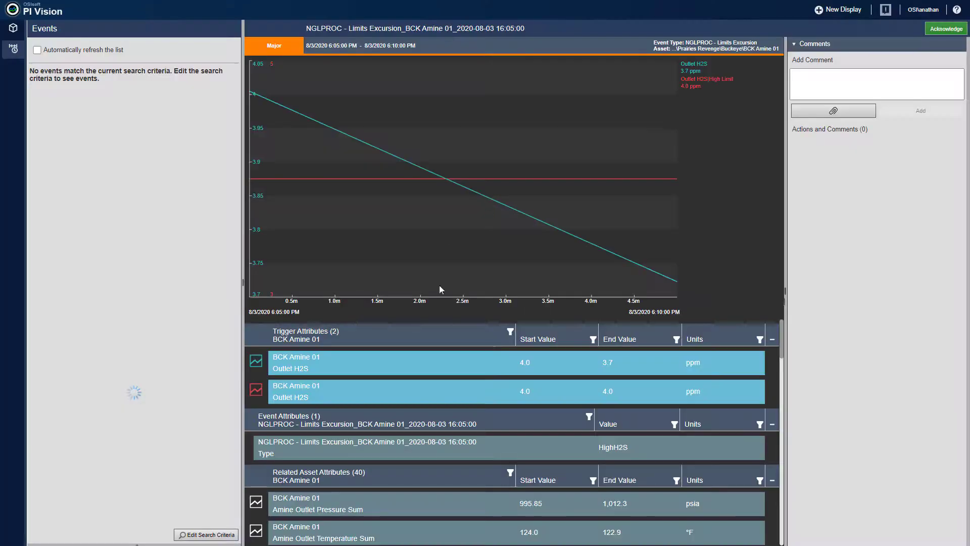
Step: Add Contactor Outlet Gas Temperature and Contactor Overhead Pressure to the event trend
{"action": "scroll", "coordinate": [375, 405], "scroll_direction": "down", "scroll_amount": 3}
{"action": "scroll", "coordinate": [308, 455], "scroll_direction": "down", "scroll_amount": 3}
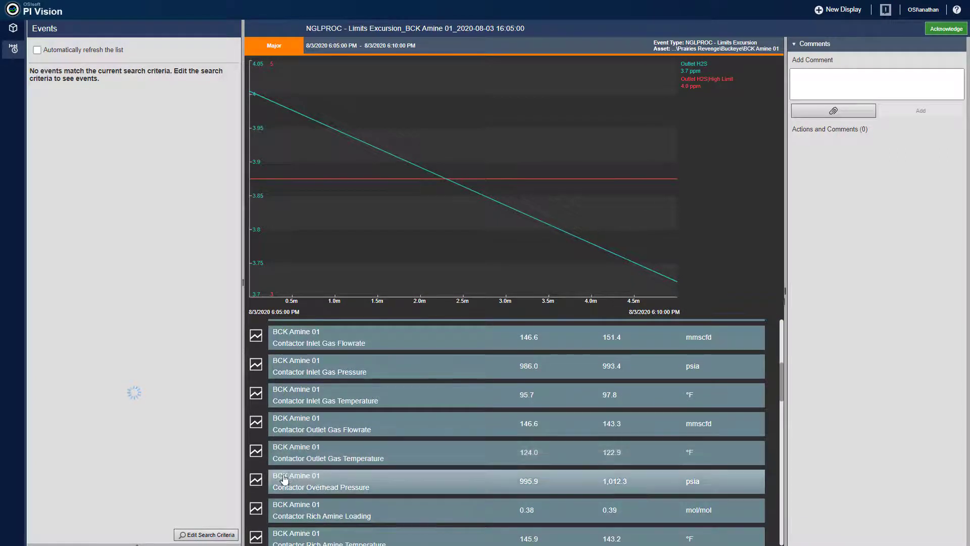
{"action": "left_click", "coordinate": [256, 451]}
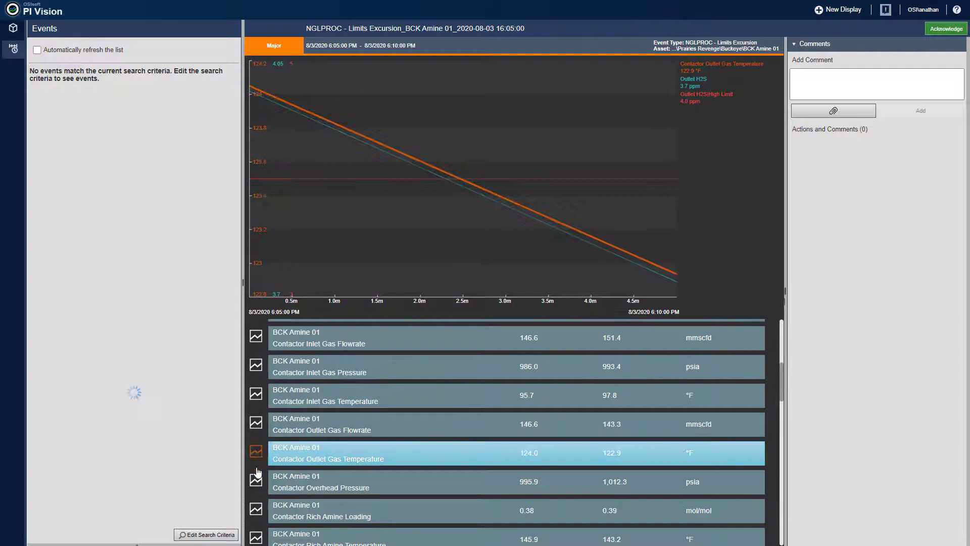
{"action": "left_click", "coordinate": [256, 483]}
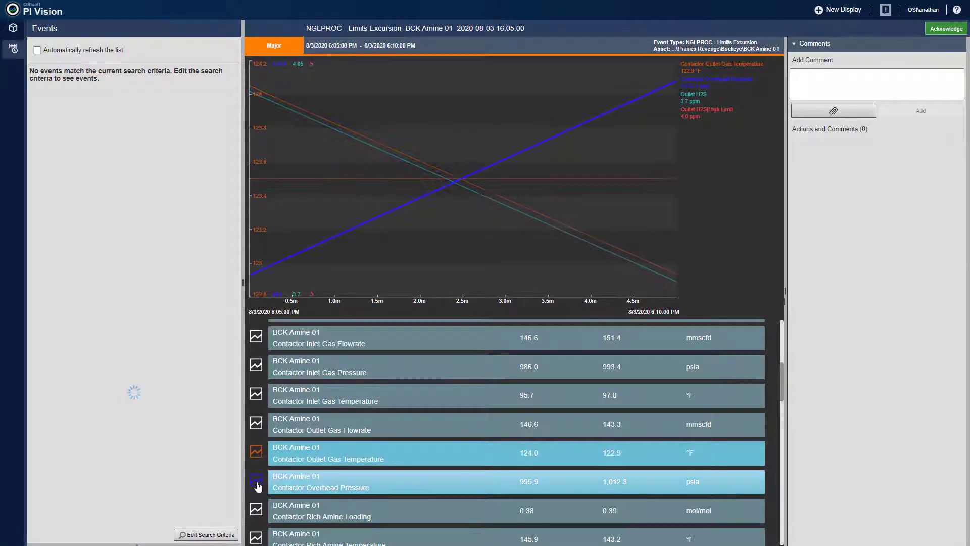
Step: Acknowledge the excursion event and post the comment 'I am looking into this'
{"action": "left_click", "coordinate": [946, 29]}
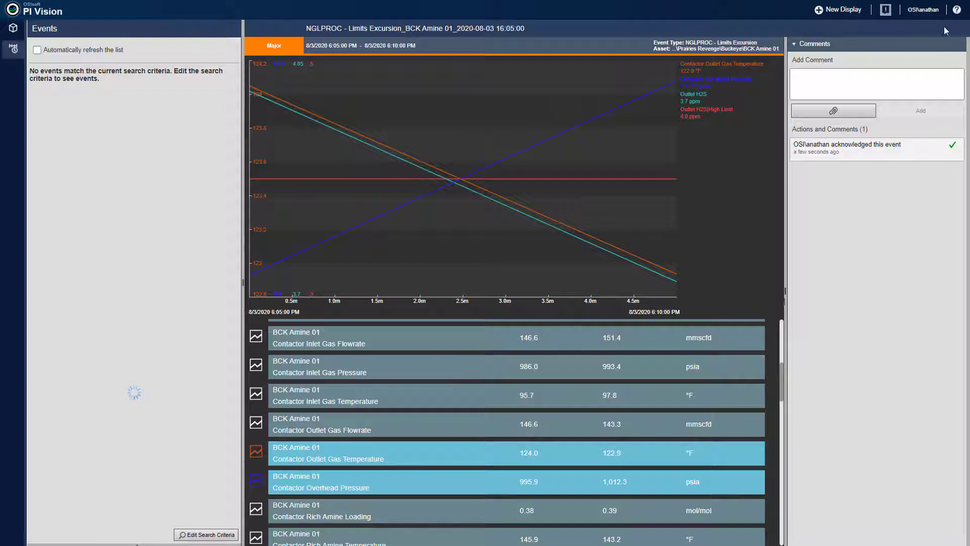
{"action": "left_click", "coordinate": [816, 74]}
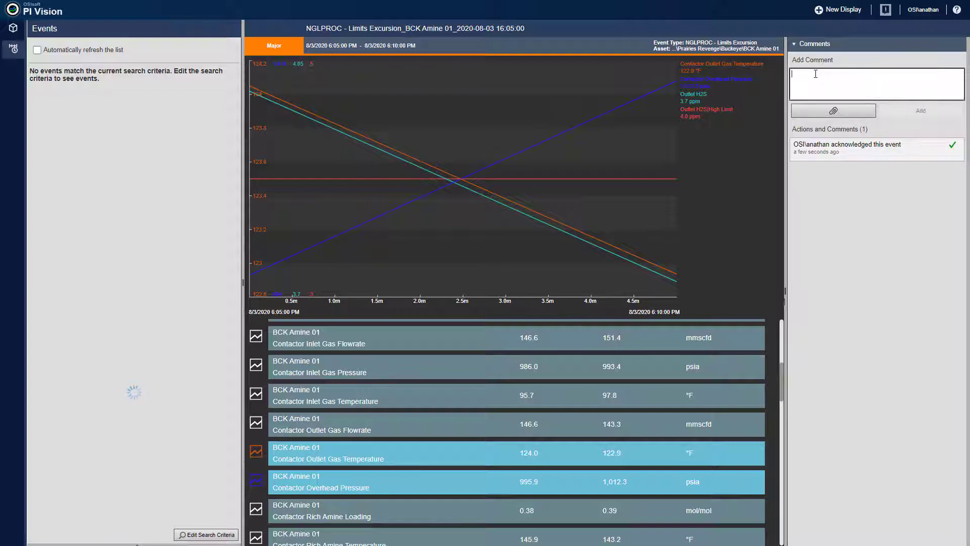
{"action": "type", "text": "I am look"}
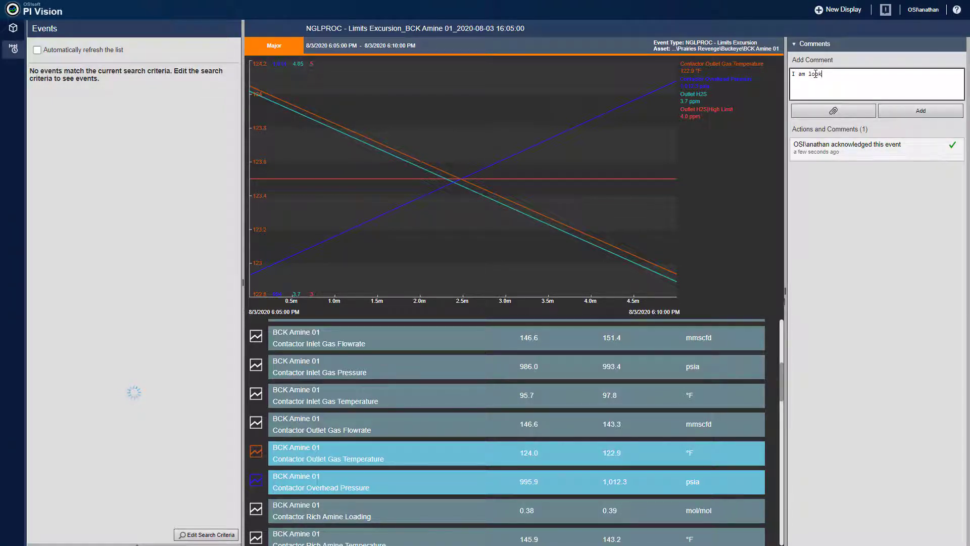
{"action": "type", "text": "ing into this"}
{"action": "left_click", "coordinate": [903, 113]}
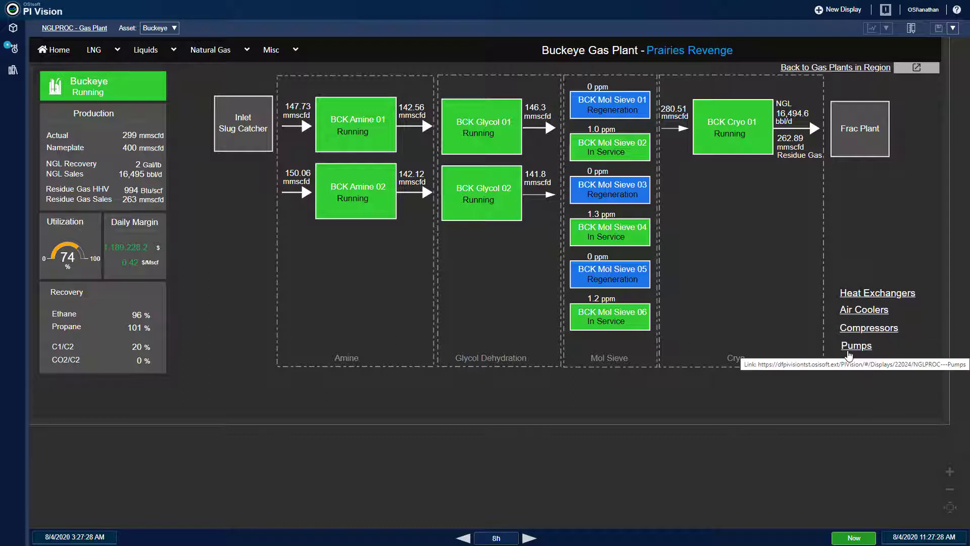
Step: Open the Buckeye Shell & Tube Heat Exchangers display
{"action": "left_click", "coordinate": [868, 294]}
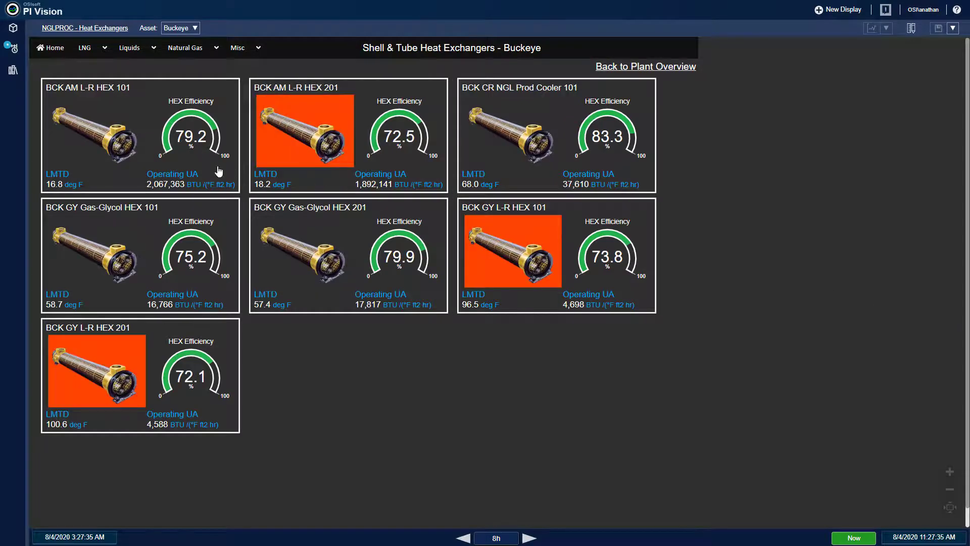
{"action": "mouse_move", "coordinate": [195, 153]}
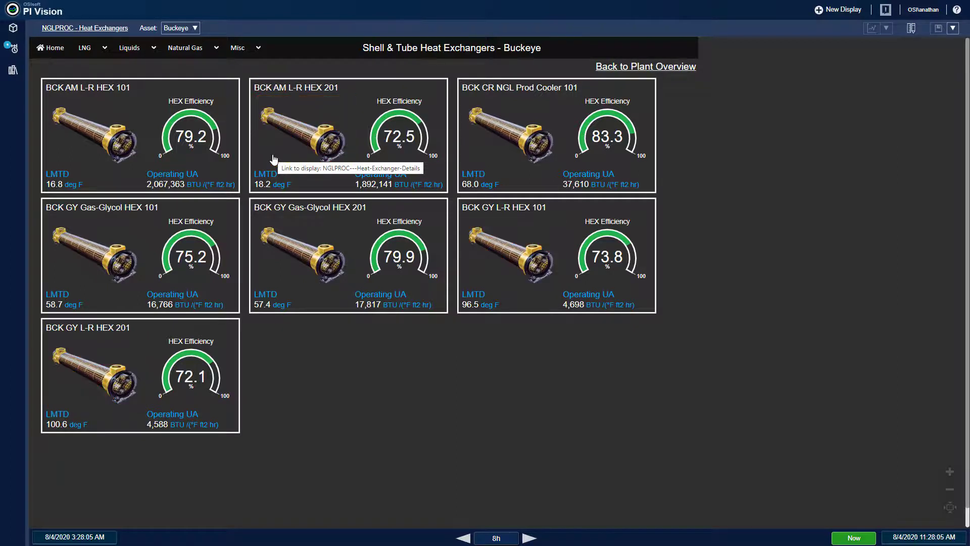
Step: In the collection criteria, add an asset attribute filter HEX Efficiency > 80
{"action": "right_click", "coordinate": [272, 155]}
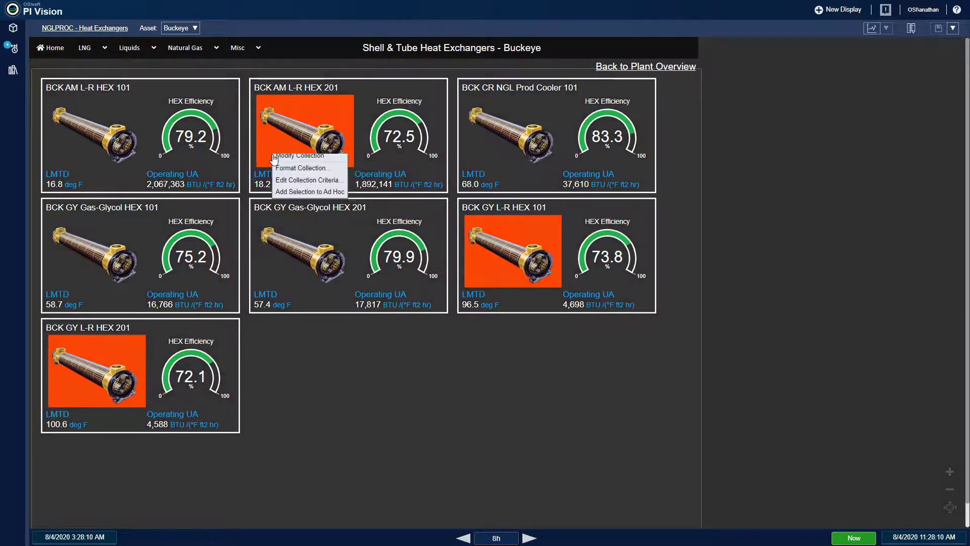
{"action": "left_click", "coordinate": [282, 185]}
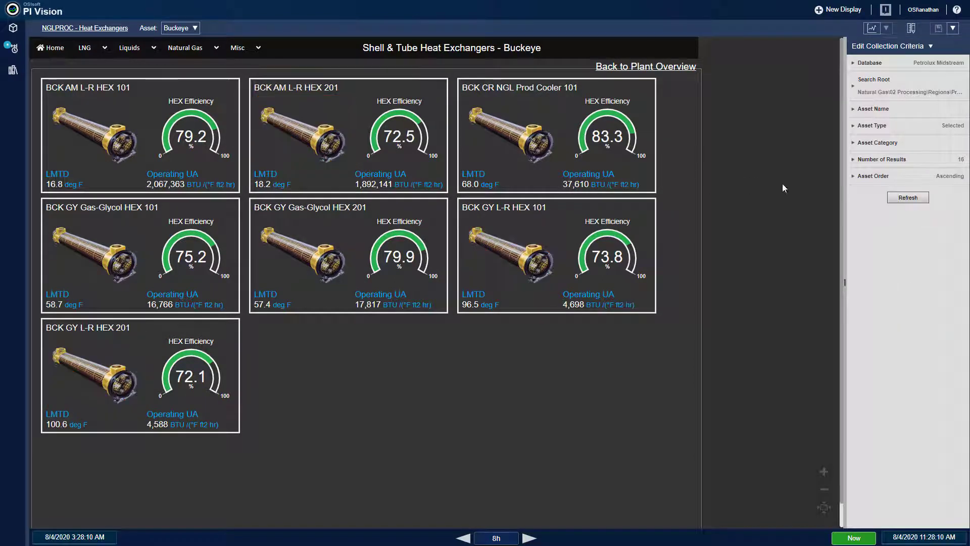
{"action": "left_click", "coordinate": [862, 127]}
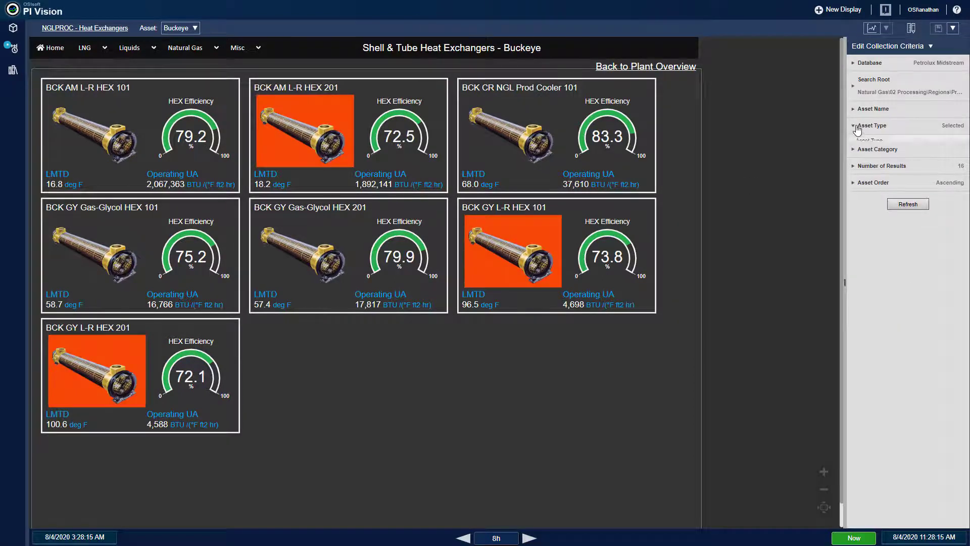
{"action": "left_click", "coordinate": [861, 172]}
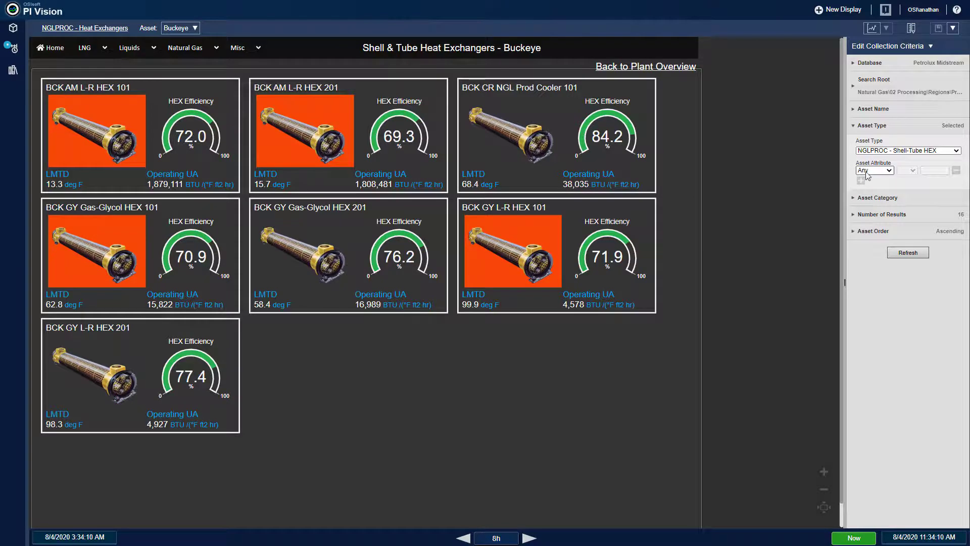
{"action": "left_click", "coordinate": [889, 171]}
{"action": "left_click", "coordinate": [884, 296]}
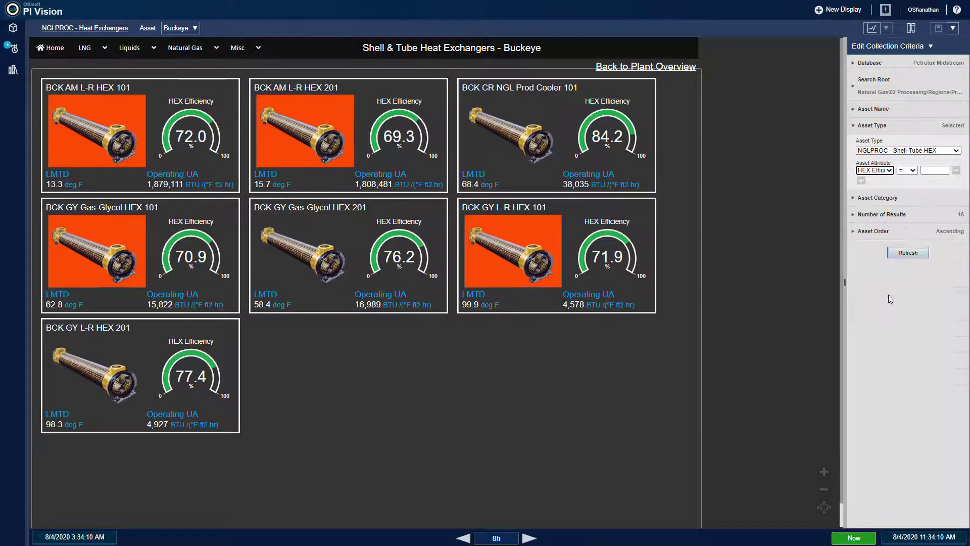
{"action": "left_click", "coordinate": [913, 171]}
{"action": "left_click", "coordinate": [907, 237]}
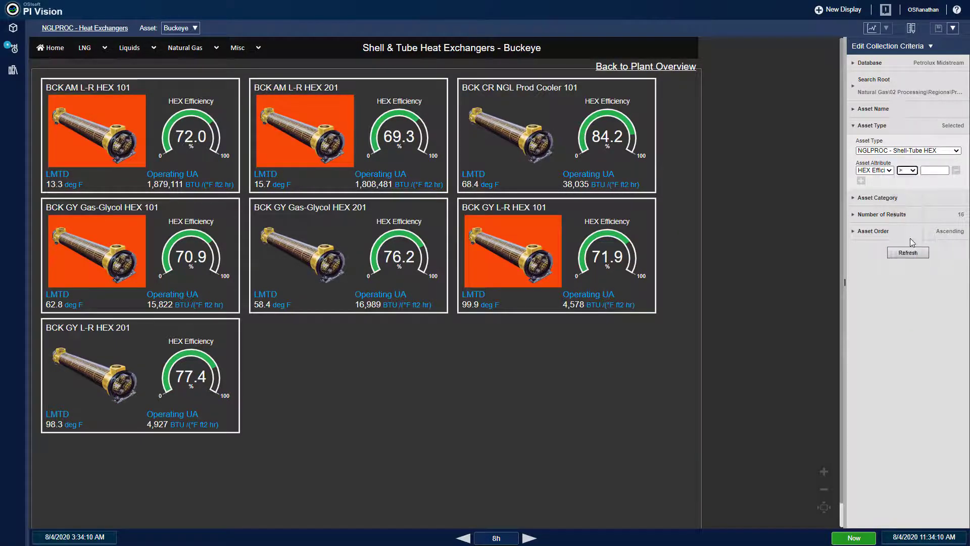
{"action": "left_click", "coordinate": [931, 170]}
{"action": "type", "text": "80"}
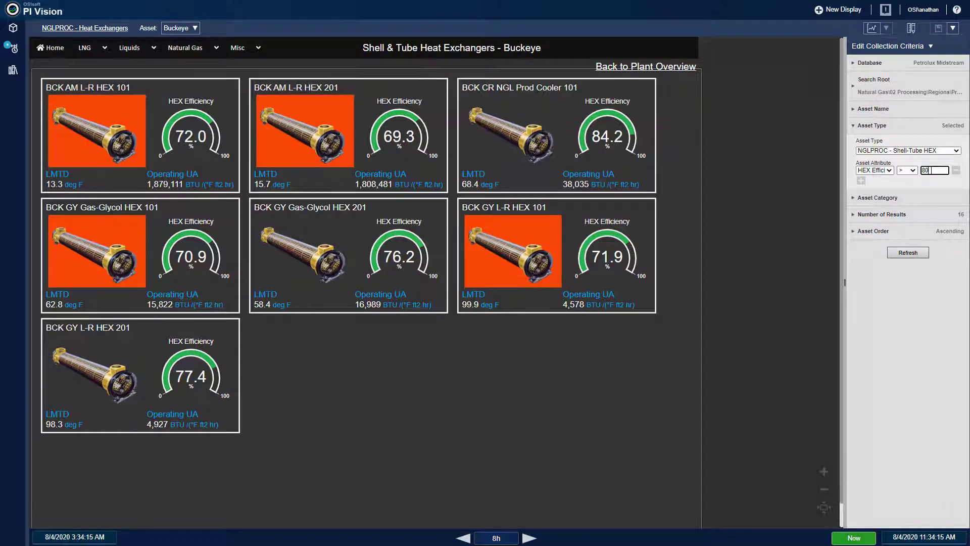
Step: Add a second filter LMTD > 50 and refresh the exchanger collection
{"action": "left_click", "coordinate": [861, 180]}
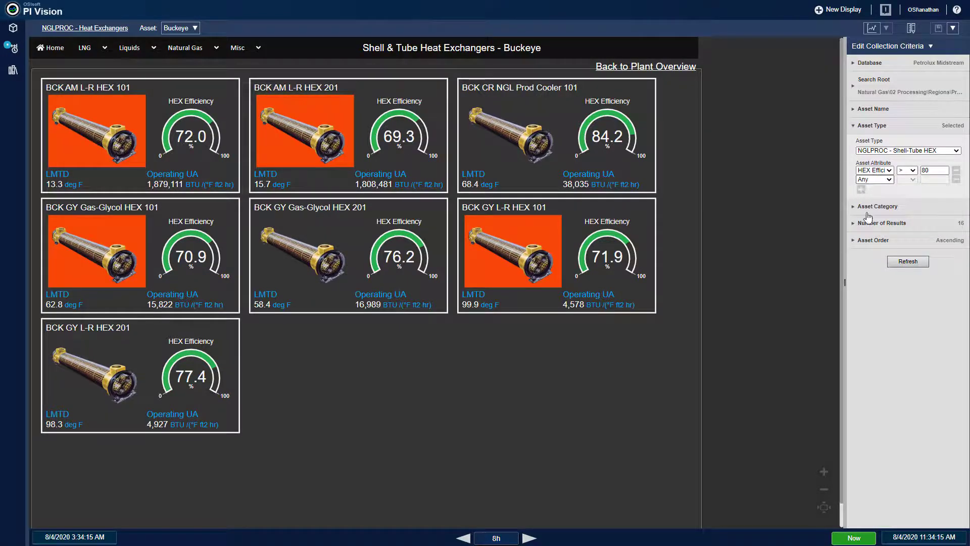
{"action": "left_click", "coordinate": [889, 180]}
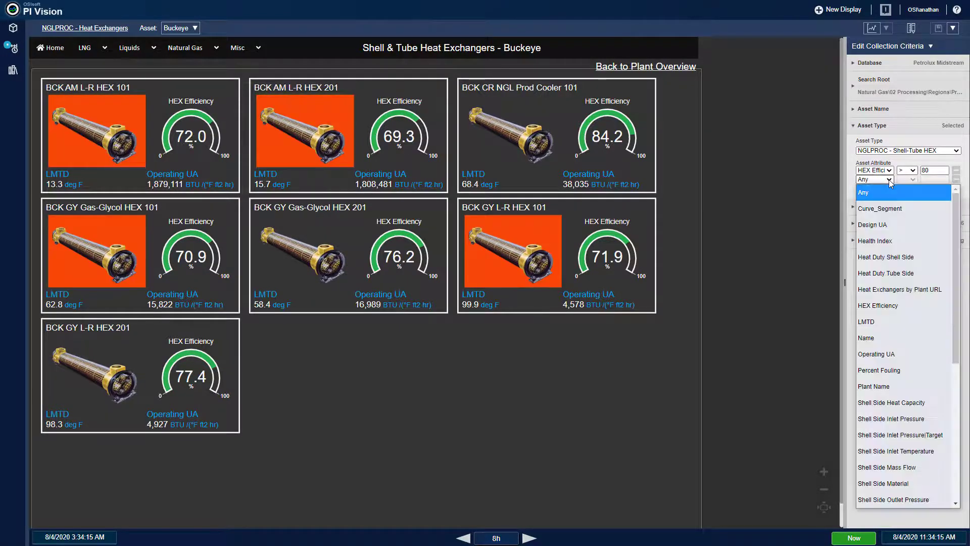
{"action": "left_click", "coordinate": [875, 321]}
{"action": "left_click", "coordinate": [913, 181]}
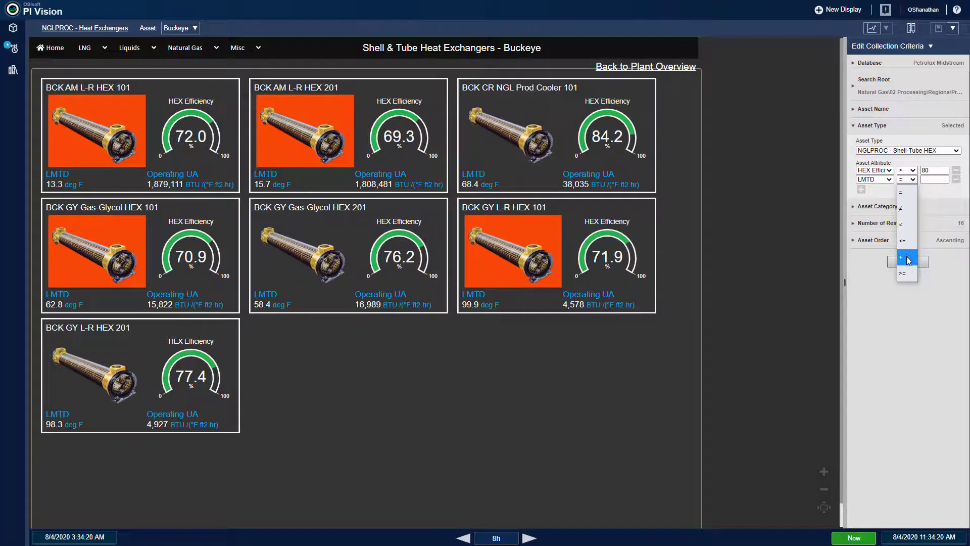
{"action": "left_click", "coordinate": [908, 257]}
{"action": "left_click", "coordinate": [930, 180]}
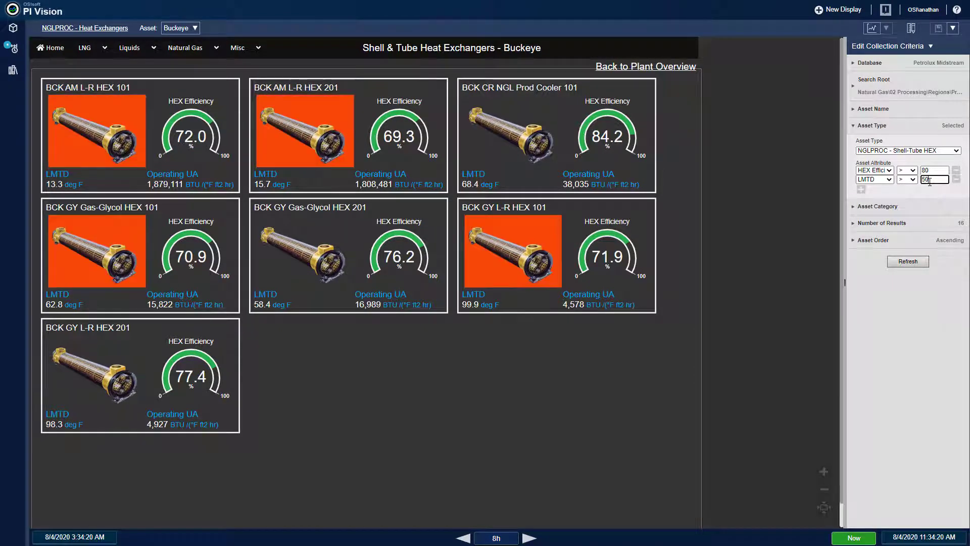
{"action": "type", "text": "50"}
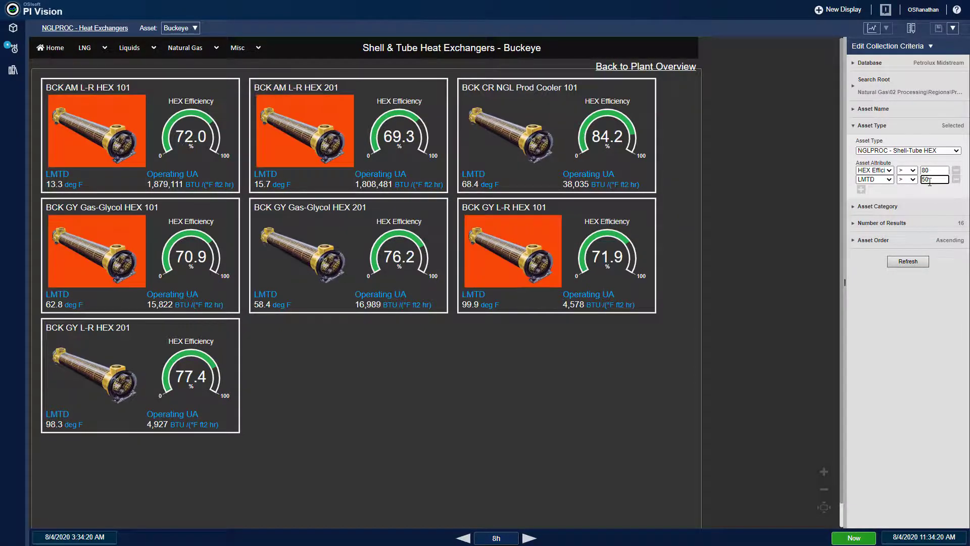
{"action": "left_click", "coordinate": [909, 263]}
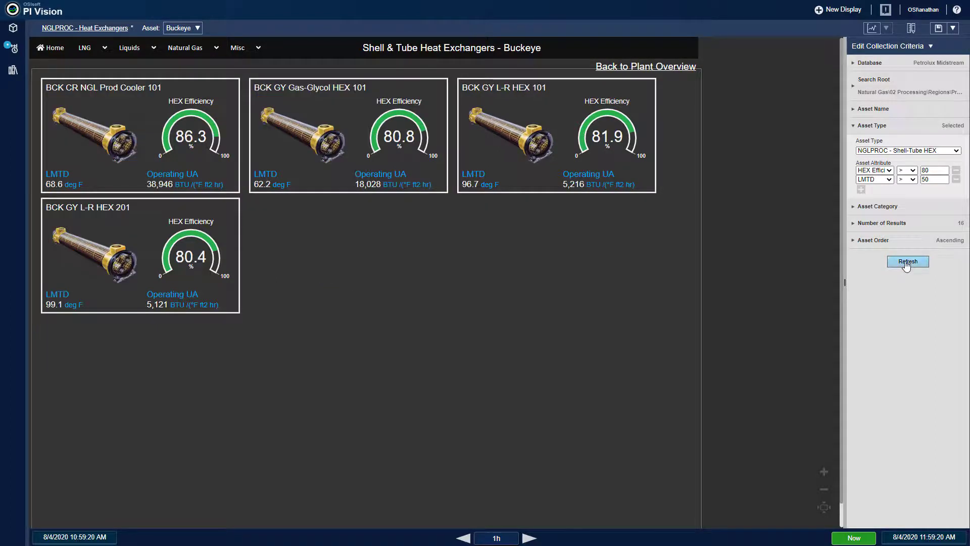
Step: Delete the LMTD and HEX Efficiency filters and refresh to list all seven exchangers
{"action": "left_click", "coordinate": [957, 180]}
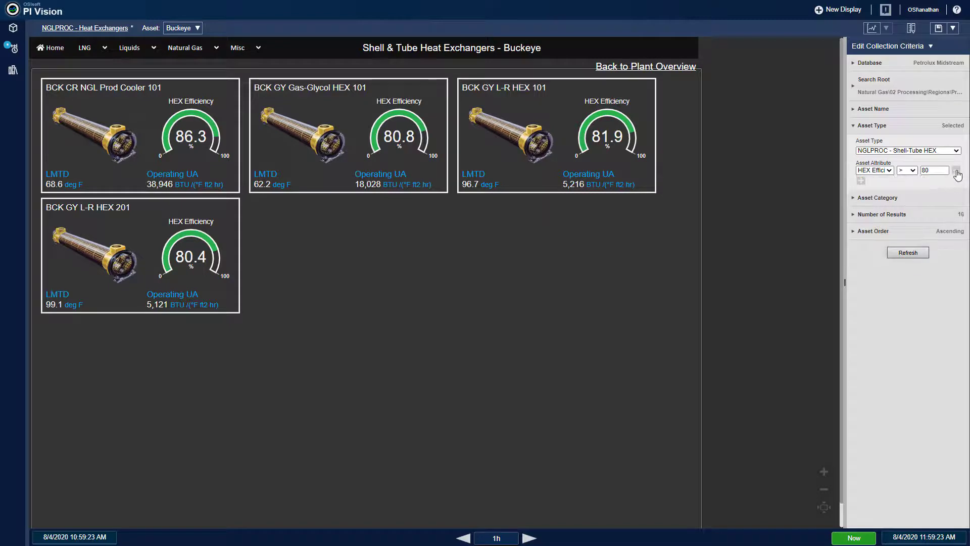
{"action": "left_click", "coordinate": [956, 171]}
{"action": "left_click", "coordinate": [908, 244]}
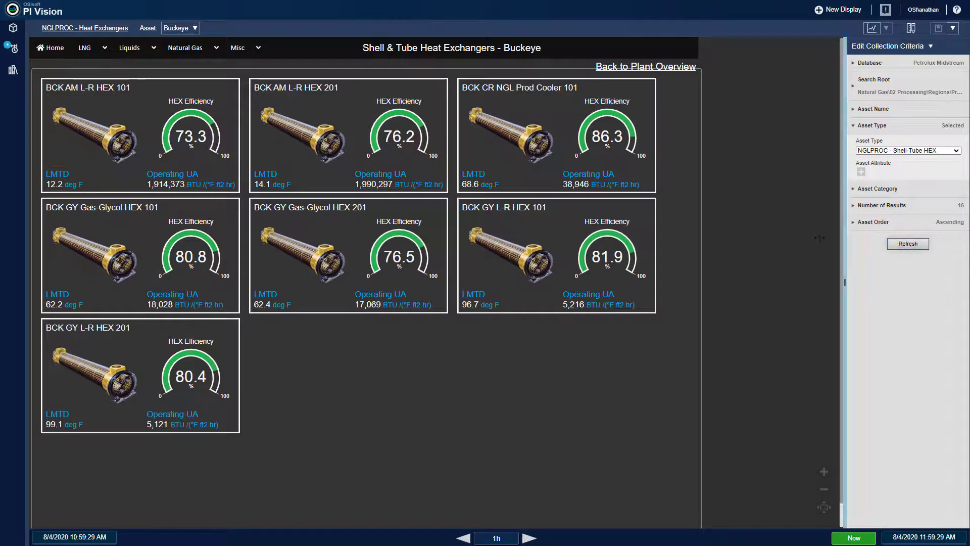
Step: Open BCK AM L-R HEX 101 details, step the time range back two hours, then forward to the latest
{"action": "left_click", "coordinate": [114, 113]}
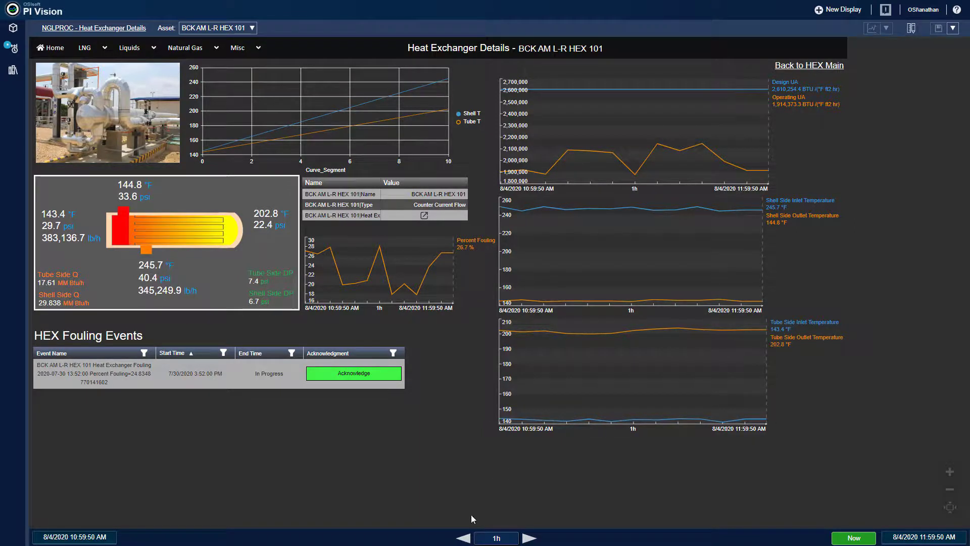
{"action": "left_click", "coordinate": [463, 539]}
{"action": "left_click", "coordinate": [464, 539]}
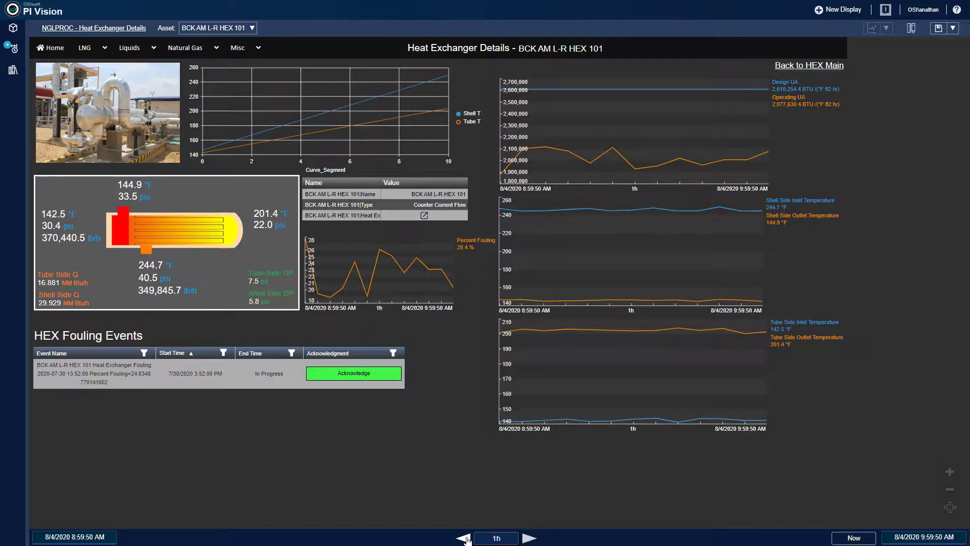
{"action": "left_click", "coordinate": [529, 538]}
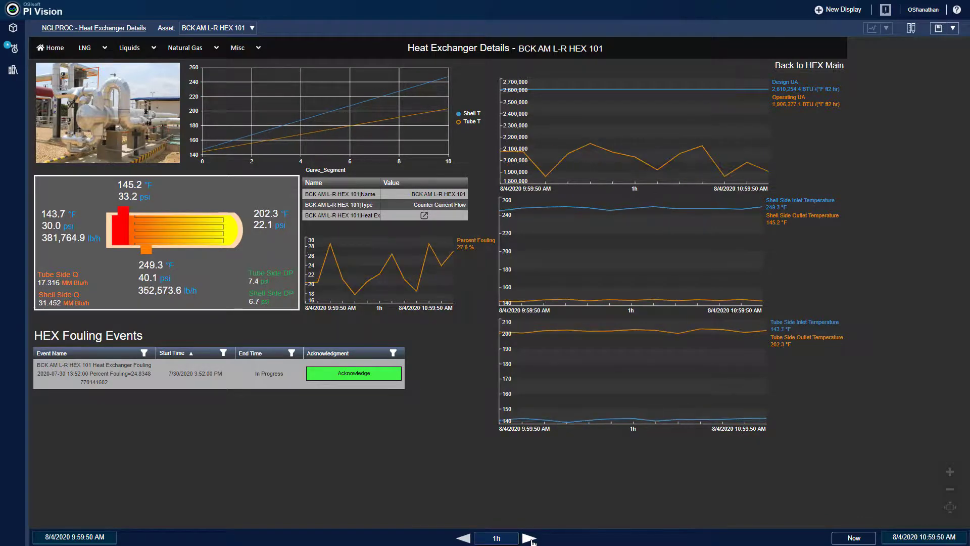
{"action": "left_click", "coordinate": [530, 539]}
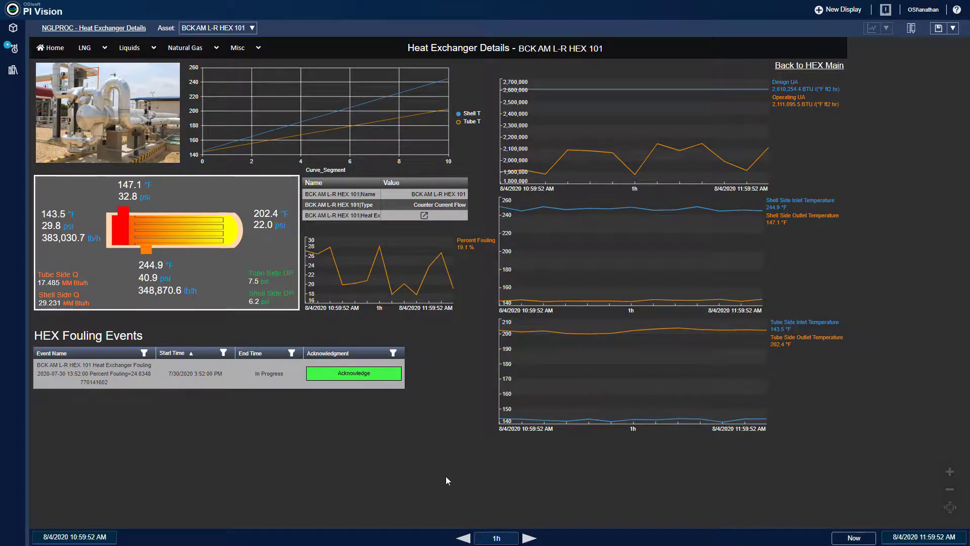
Step: Open the in-progress BCK AM L-R HEX 101 fouling event from HEX Fouling Events
{"action": "left_click", "coordinate": [224, 374]}
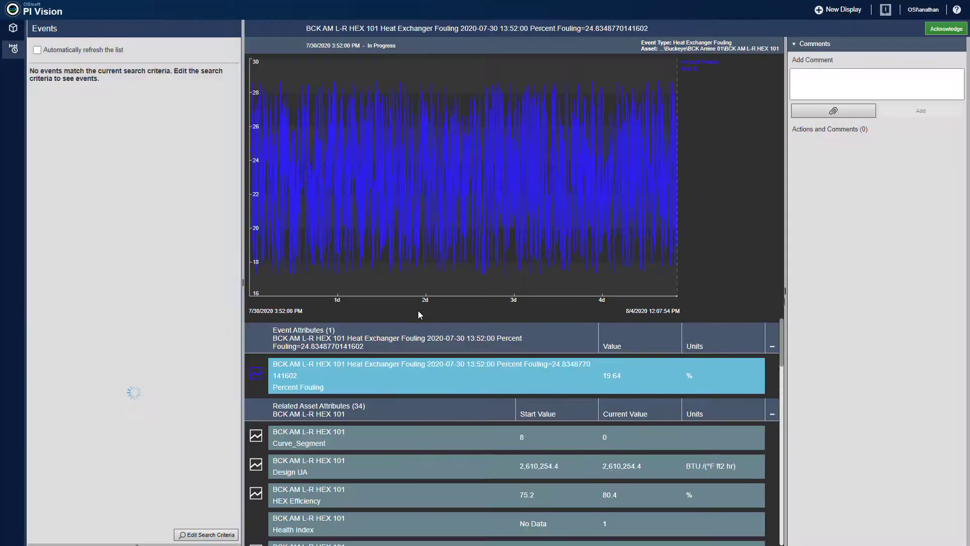